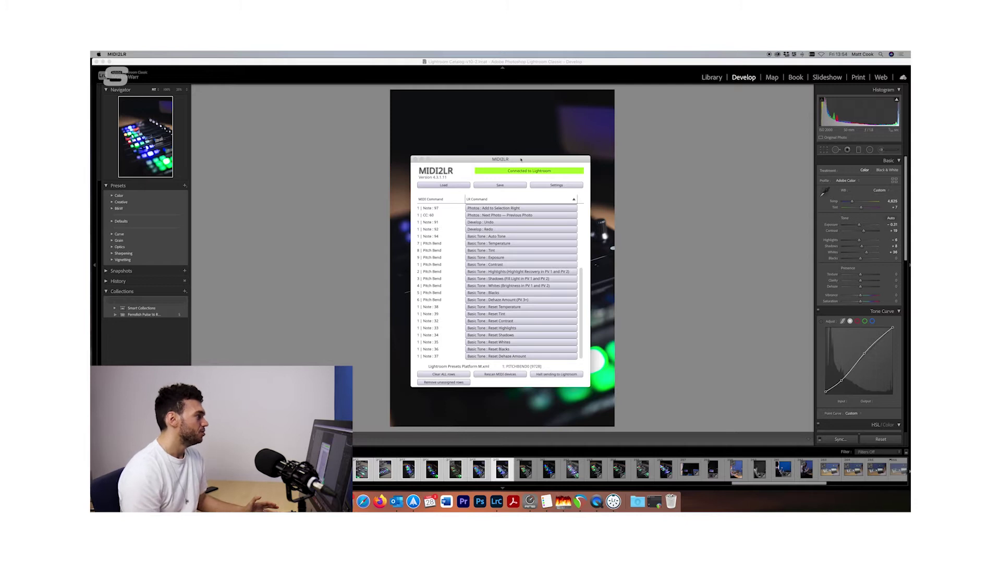
# Step: Move the MIDI2LR window off to the side, away from the photo
pyautogui.moveTo(522, 161); pyautogui.dragTo(841, 74)
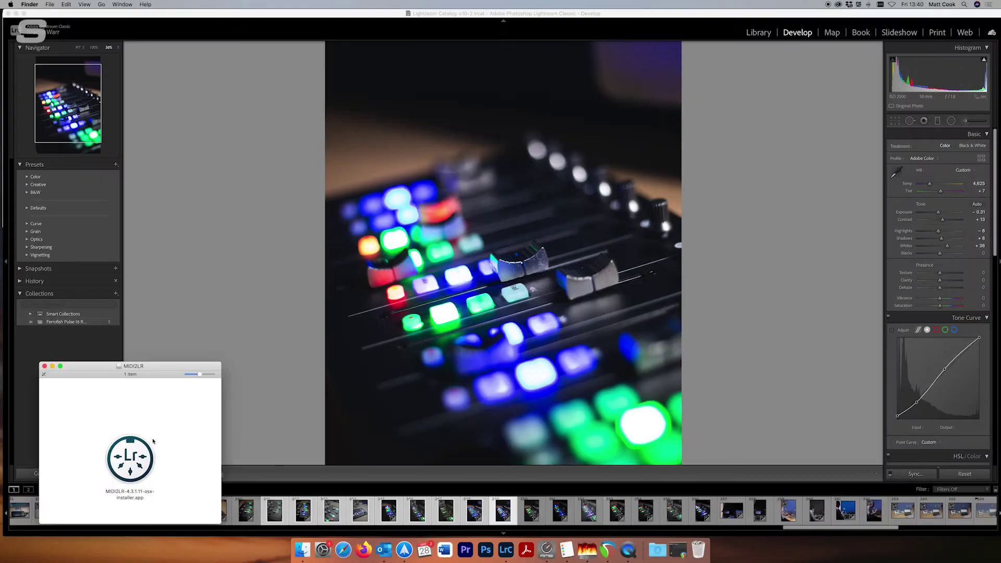
# Step: Launch the MIDI2LR installer in English and accept the license agreement
pyautogui.click(578, 205)
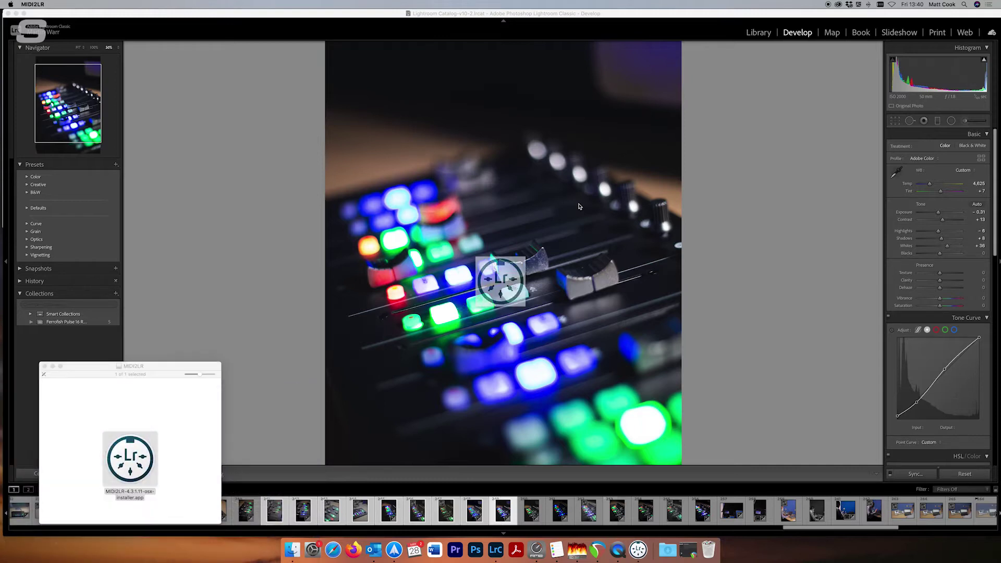
pyautogui.click(518, 305)
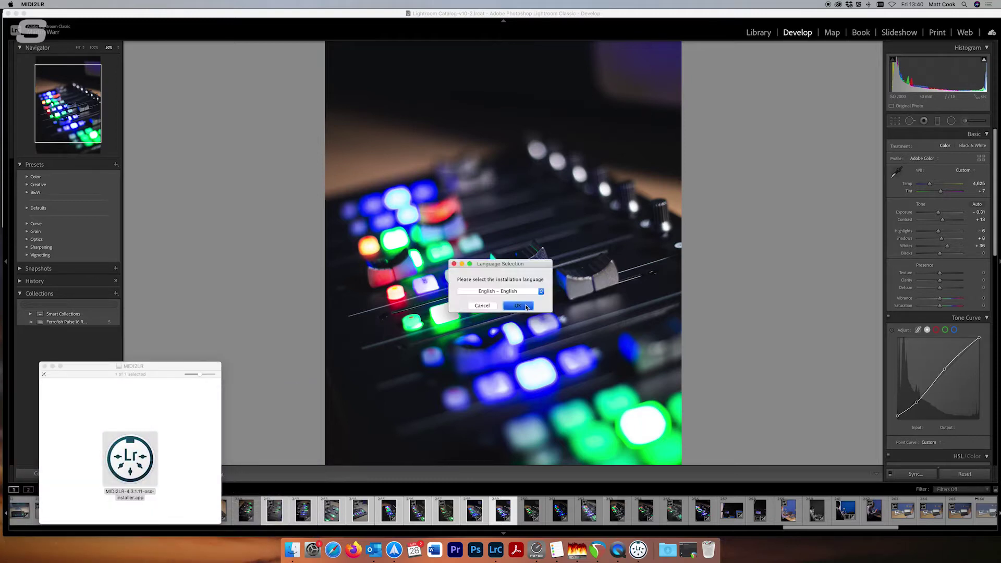
pyautogui.click(598, 360)
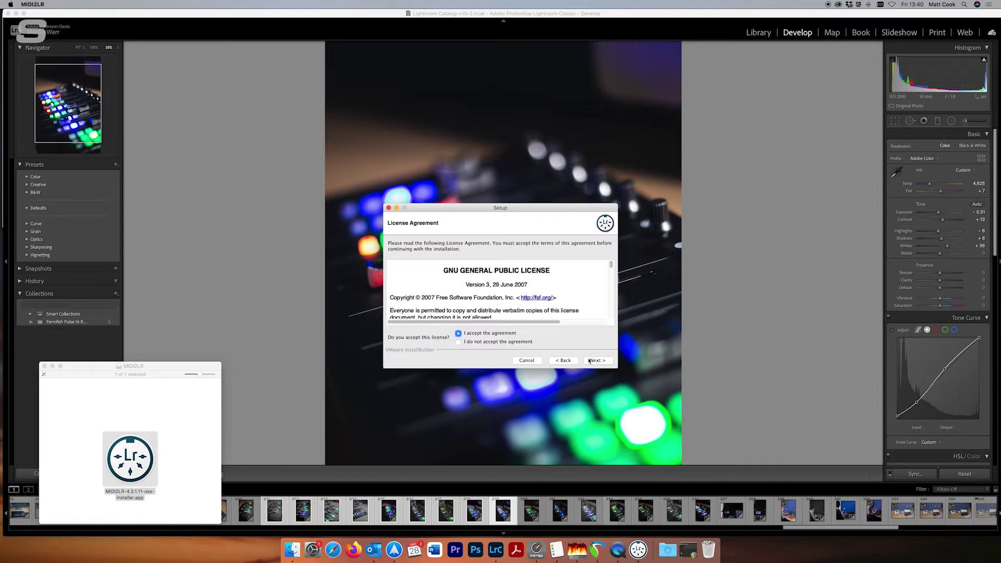
pyautogui.click(589, 361)
# Step: Edit the installation directory path in the home folder and install MIDI2LR
pyautogui.moveTo(601, 261); pyautogui.dragTo(469, 263)
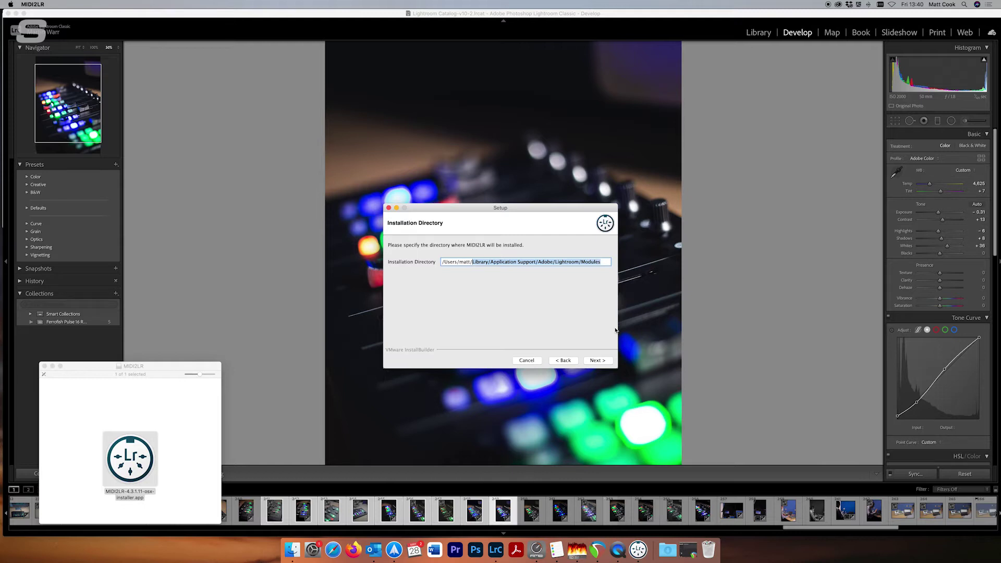
pyautogui.write('Pictures')
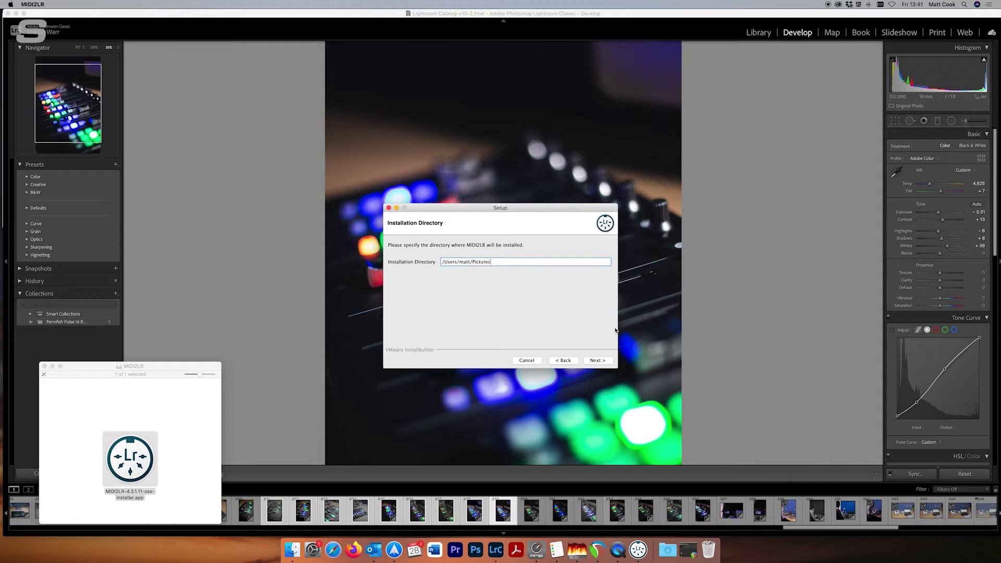
pyautogui.click(594, 361)
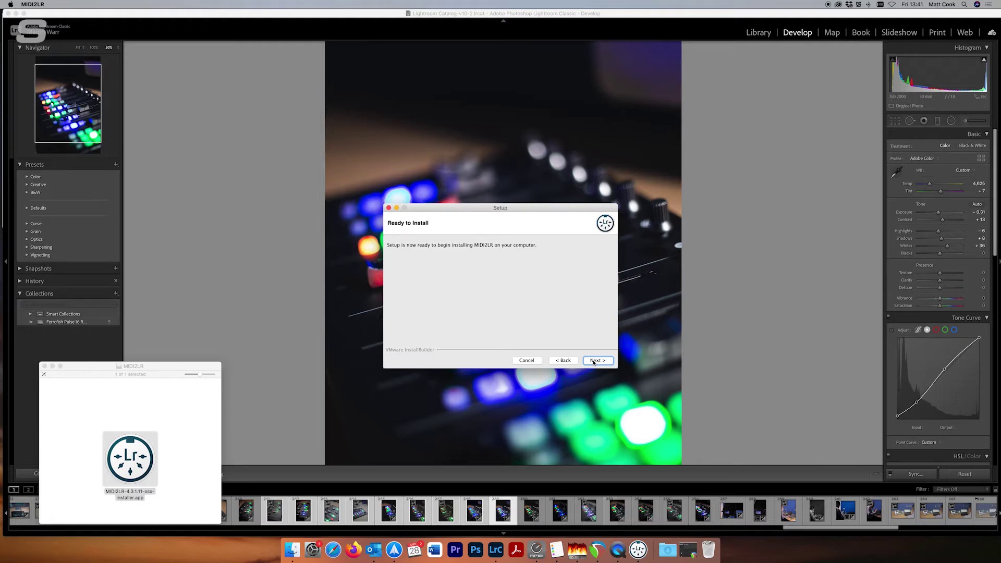
pyautogui.click(594, 361)
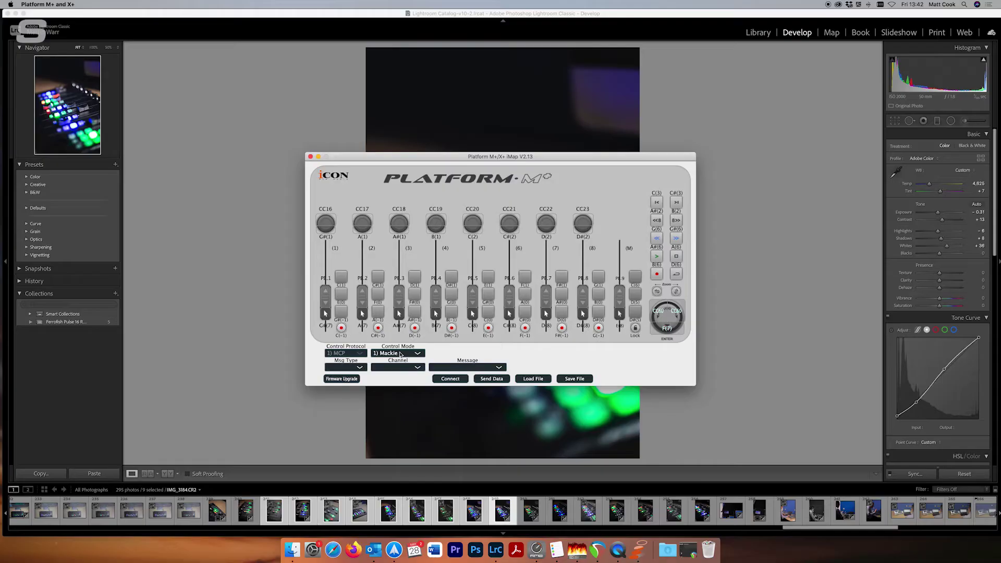
# Step: Set the Platform M+ Control Mode to 4) User Define
pyautogui.click(401, 354)
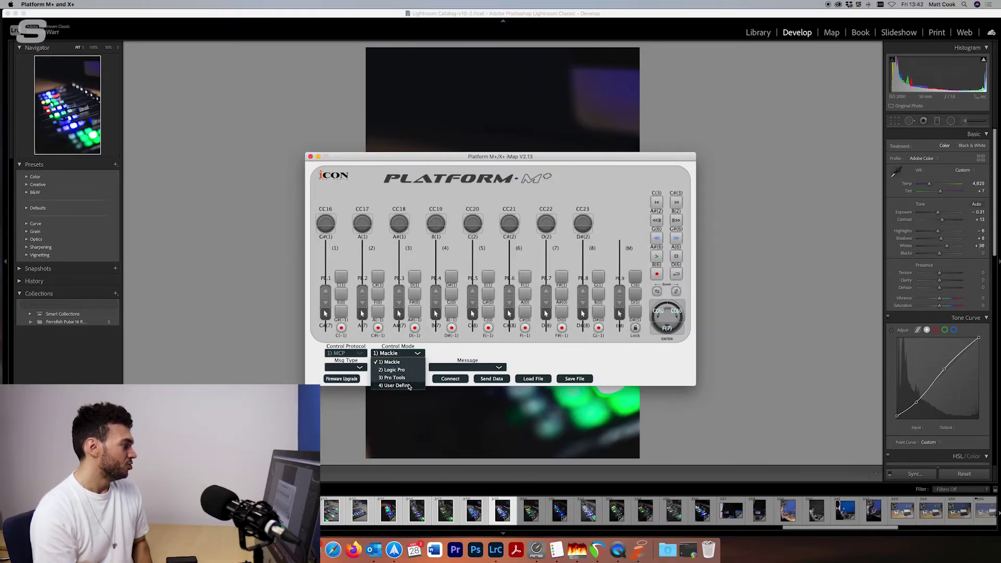
pyautogui.click(396, 386)
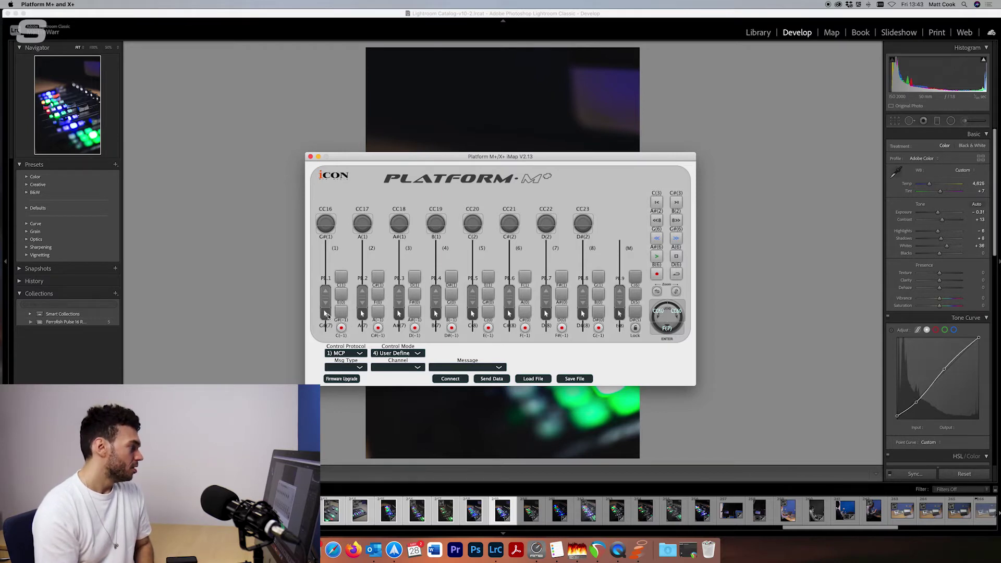
# Step: Set the touch message type of faders 1–4 to null
pyautogui.click(326, 314)
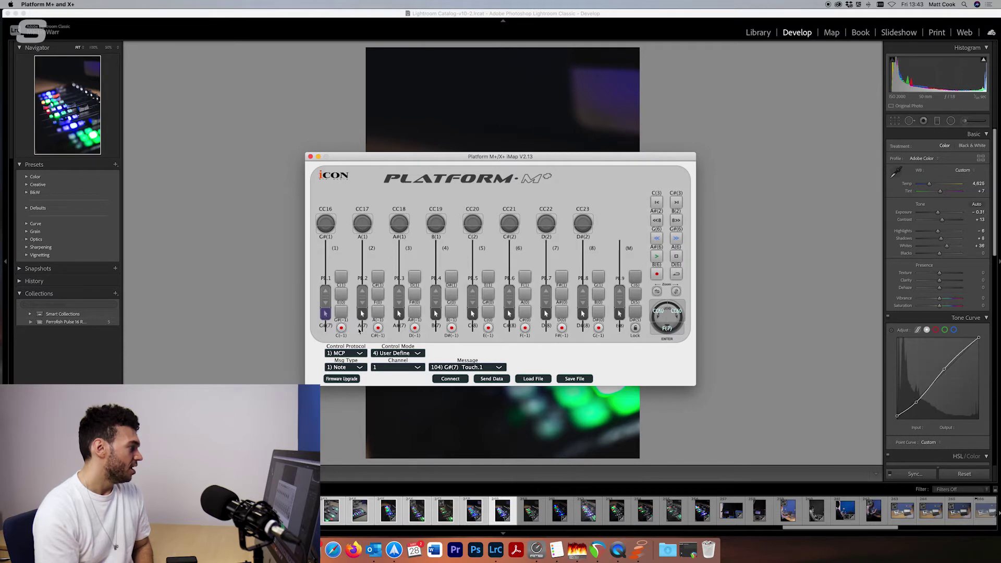
pyautogui.click(360, 367)
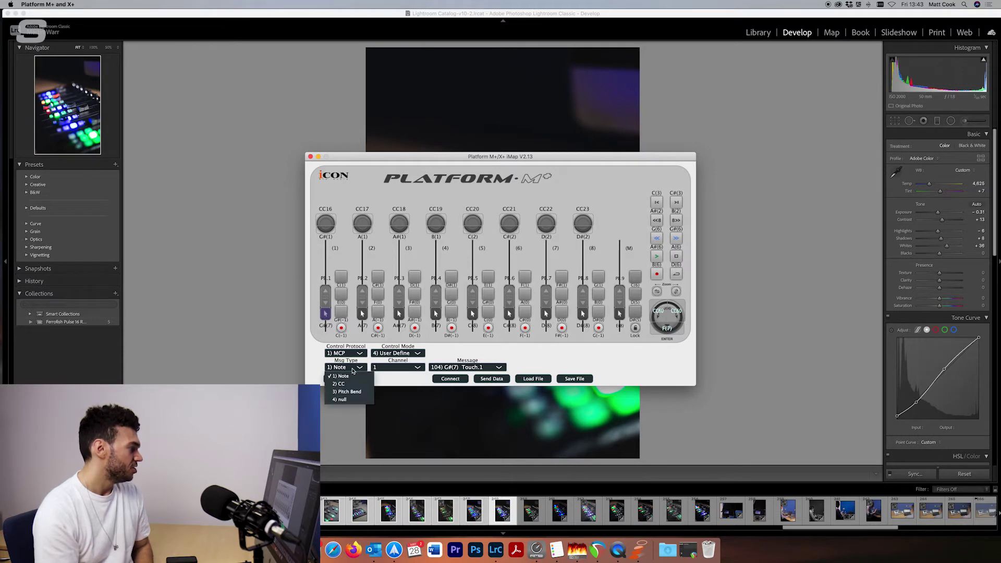
pyautogui.click(342, 400)
pyautogui.click(364, 314)
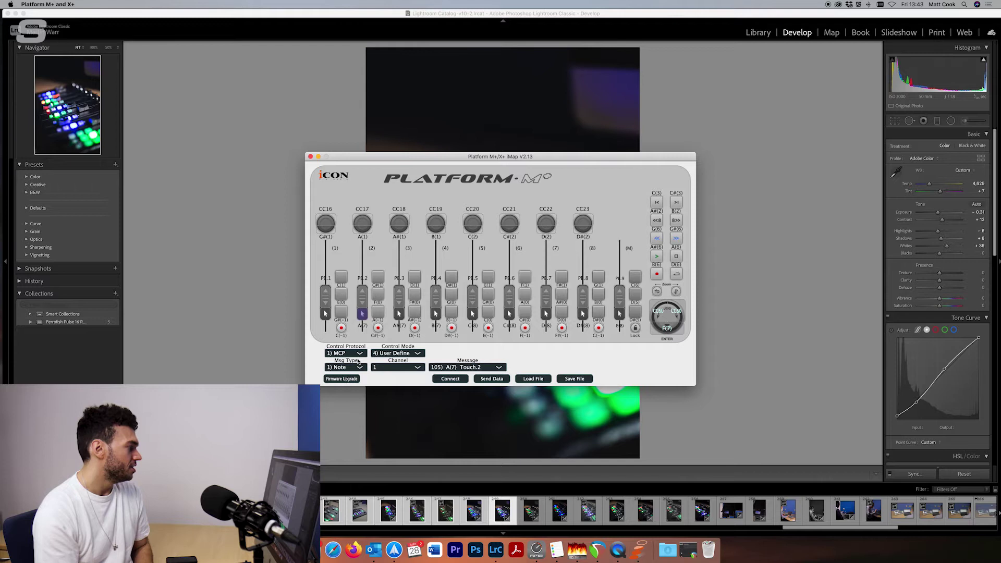
pyautogui.click(359, 367)
pyautogui.click(349, 400)
pyautogui.click(399, 314)
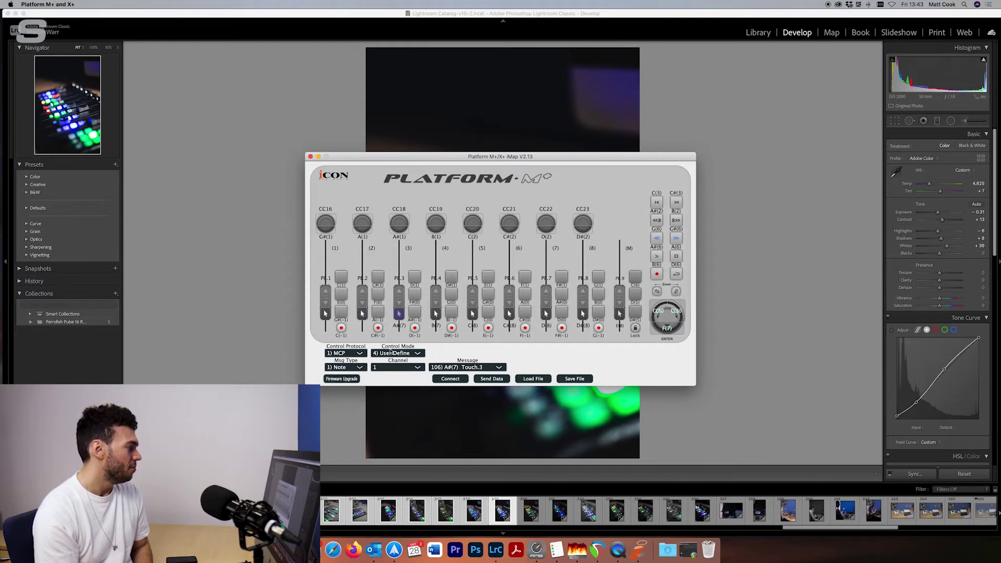
pyautogui.click(349, 367)
pyautogui.click(342, 399)
pyautogui.click(435, 313)
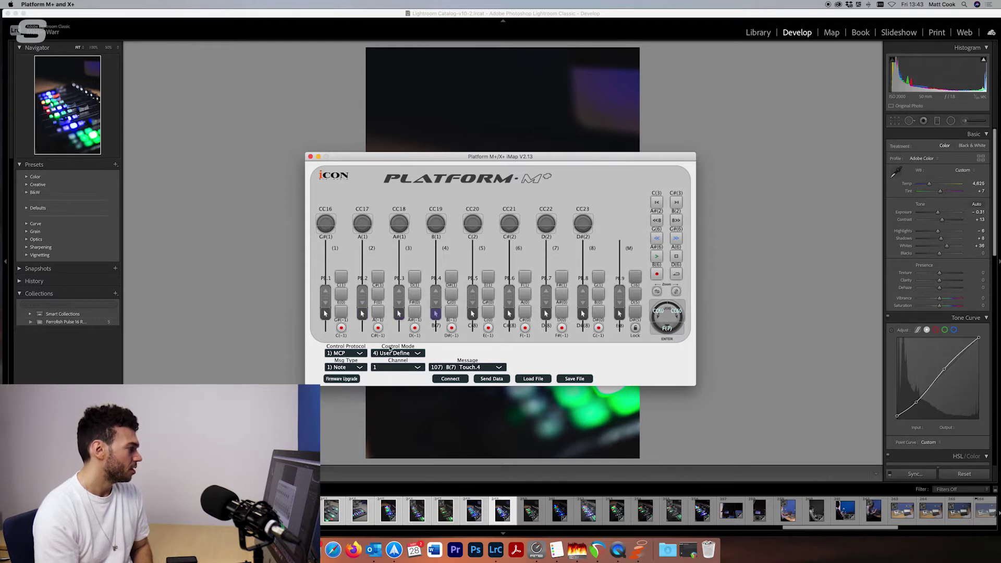
pyautogui.click(348, 368)
pyautogui.click(342, 400)
# Step: Set the touch message type of faders 5–8 to null and select the master fader's touch
pyautogui.click(473, 314)
pyautogui.click(349, 368)
pyautogui.click(342, 399)
pyautogui.click(510, 313)
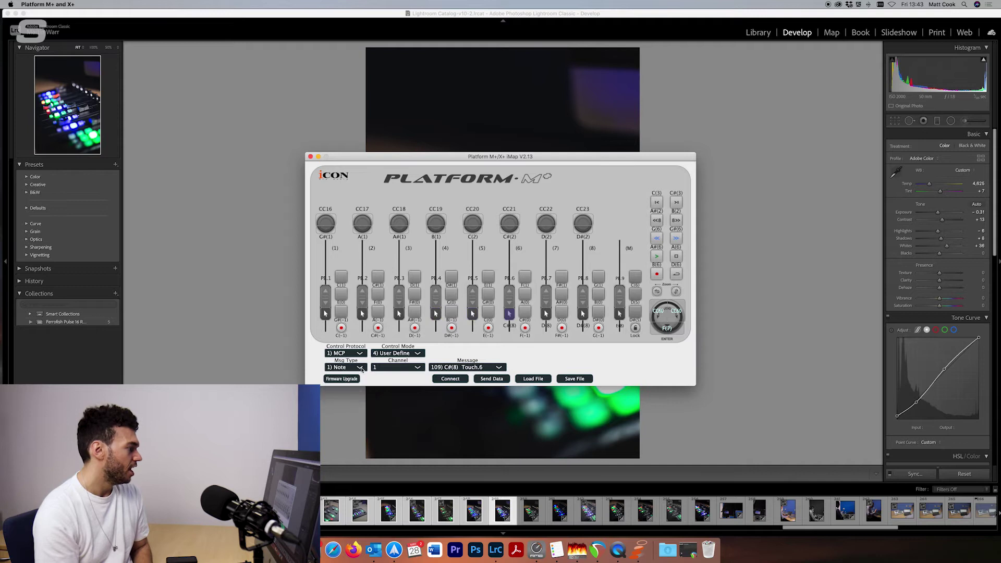
pyautogui.click(349, 368)
pyautogui.click(342, 400)
pyautogui.click(546, 314)
pyautogui.click(348, 368)
pyautogui.click(342, 400)
pyautogui.click(583, 313)
pyautogui.click(349, 368)
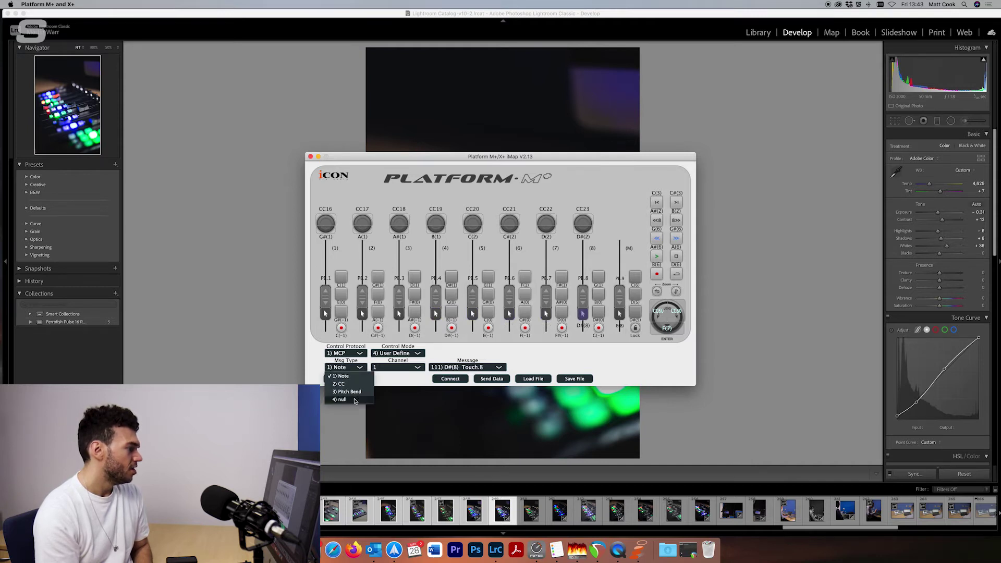
pyautogui.click(342, 399)
pyautogui.click(620, 314)
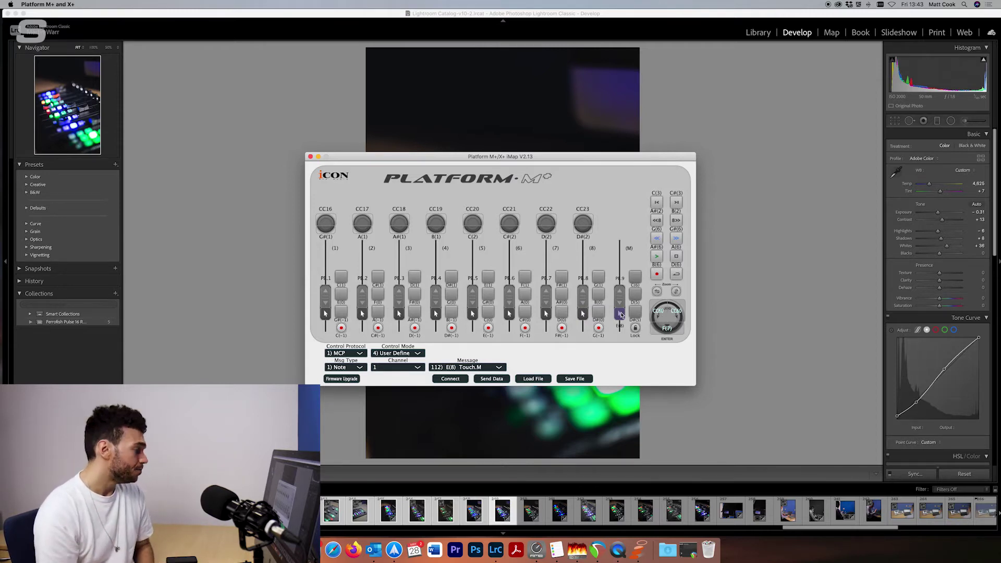
# Step: Connect to the Platform M+ V2.15 and send it the User Define mapping
pyautogui.click(456, 379)
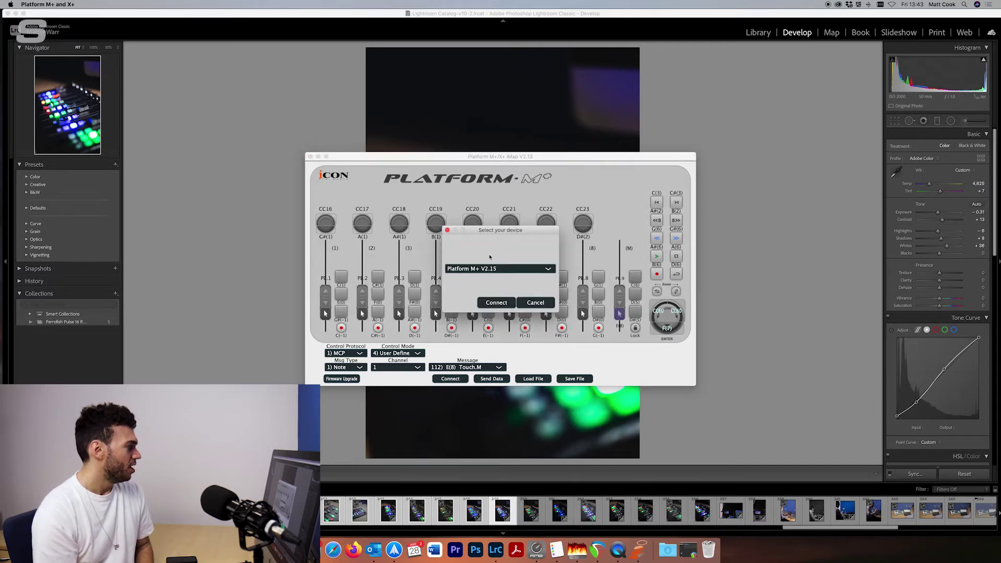
pyautogui.click(499, 304)
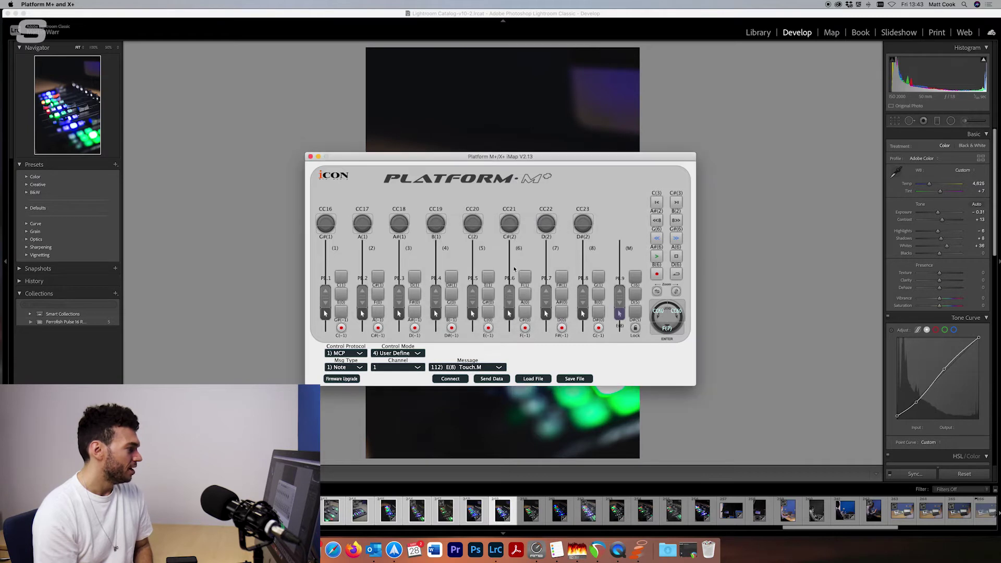
pyautogui.click(492, 379)
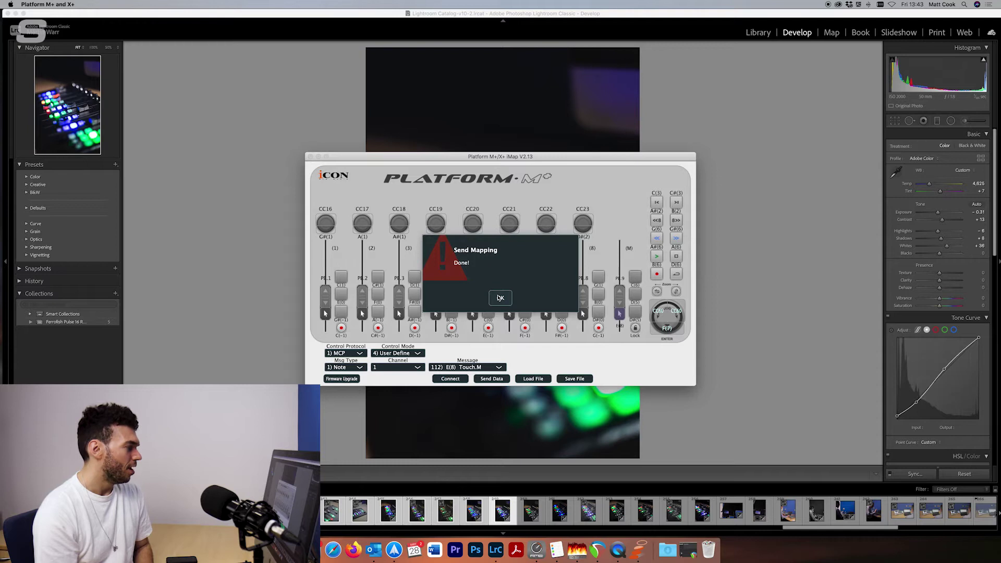
pyautogui.click(500, 297)
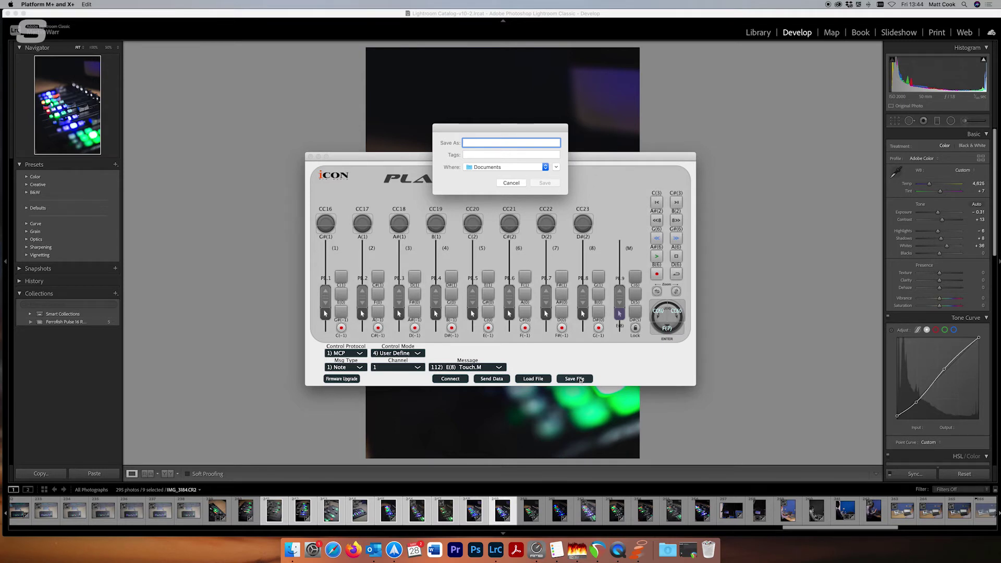
# Step: Save the mapping as 'Lightroom Preset' in Documents and switch back to Lightroom
pyautogui.write('Lightroom Preset')
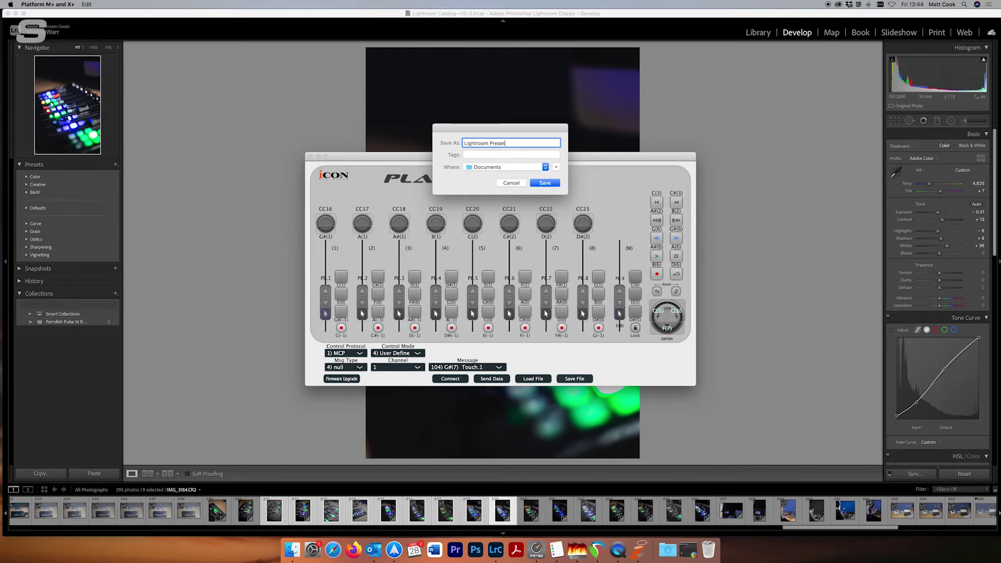
pyautogui.press('Return')
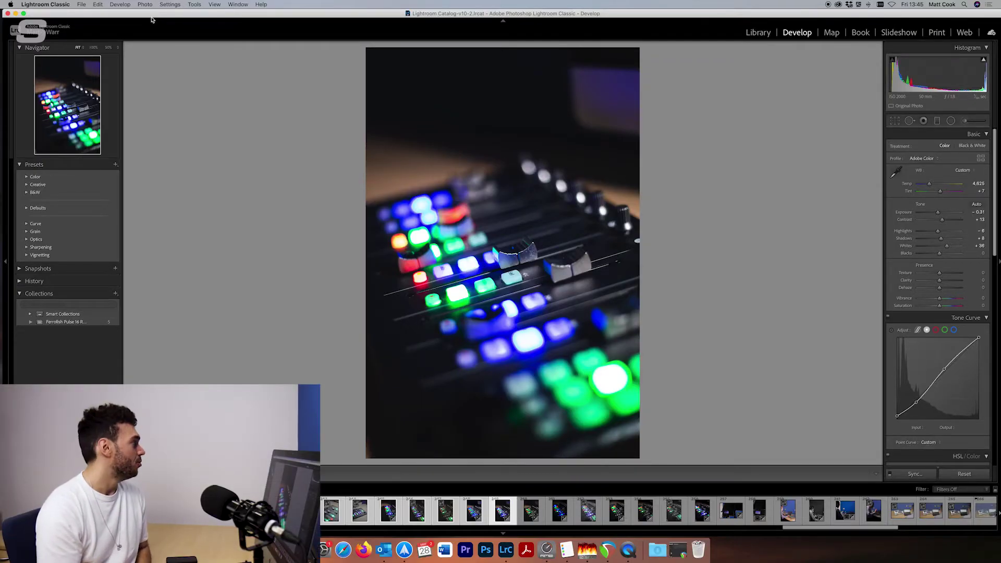
pyautogui.click(82, 5)
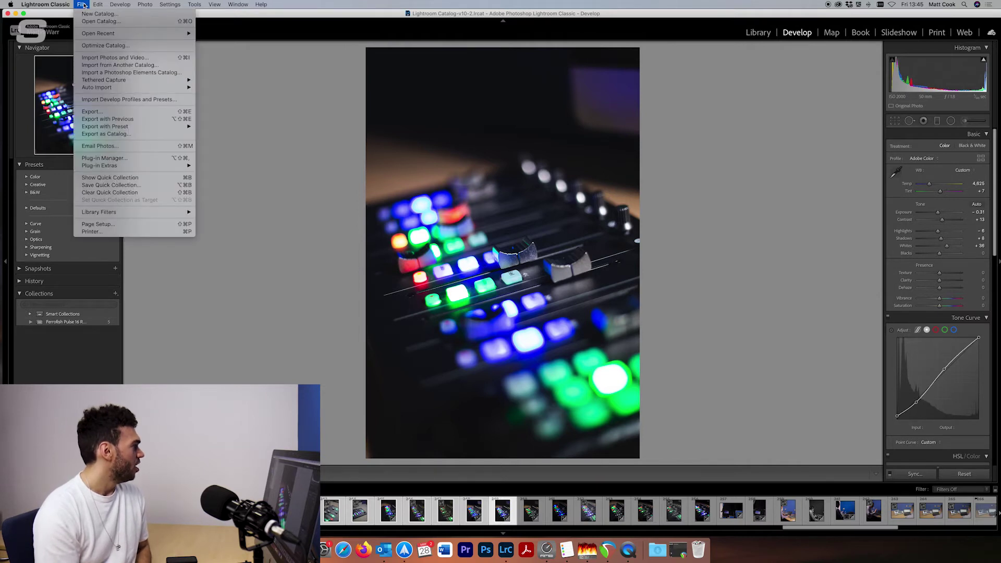
# Step: Add MIDI2LR.lrplugin from Pictures through Lightroom's Plug-in Manager
pyautogui.click(130, 161)
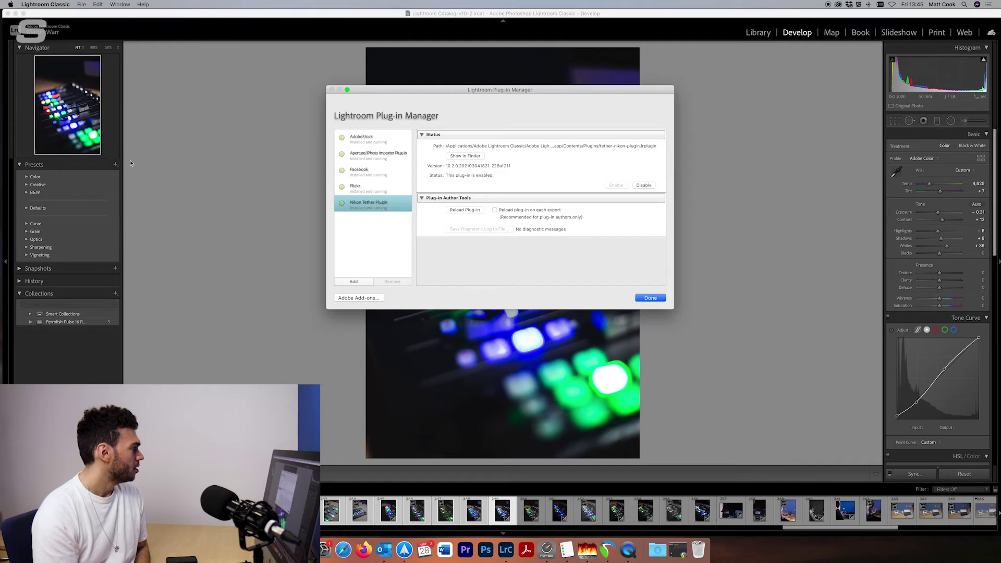
pyautogui.click(364, 283)
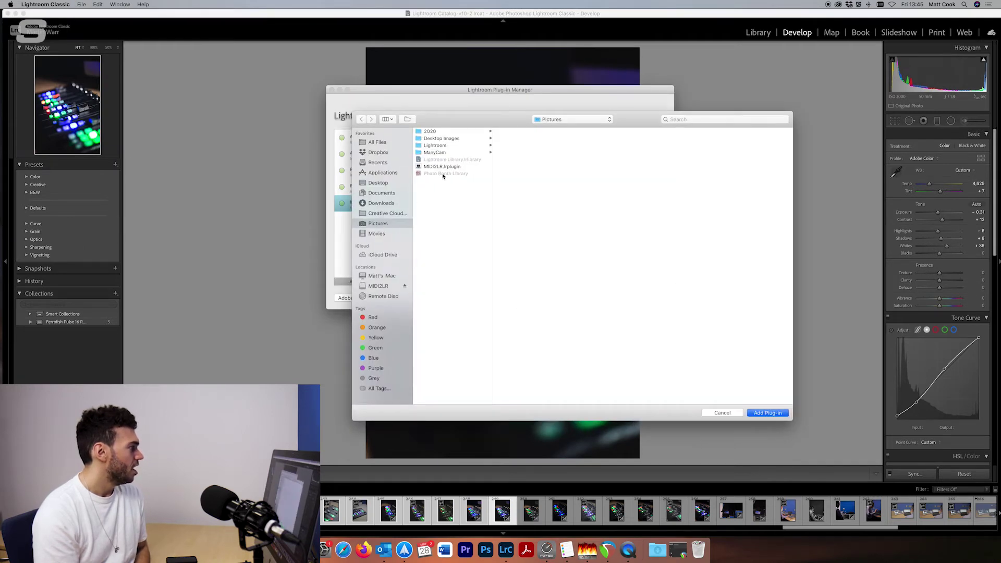
pyautogui.click(437, 167)
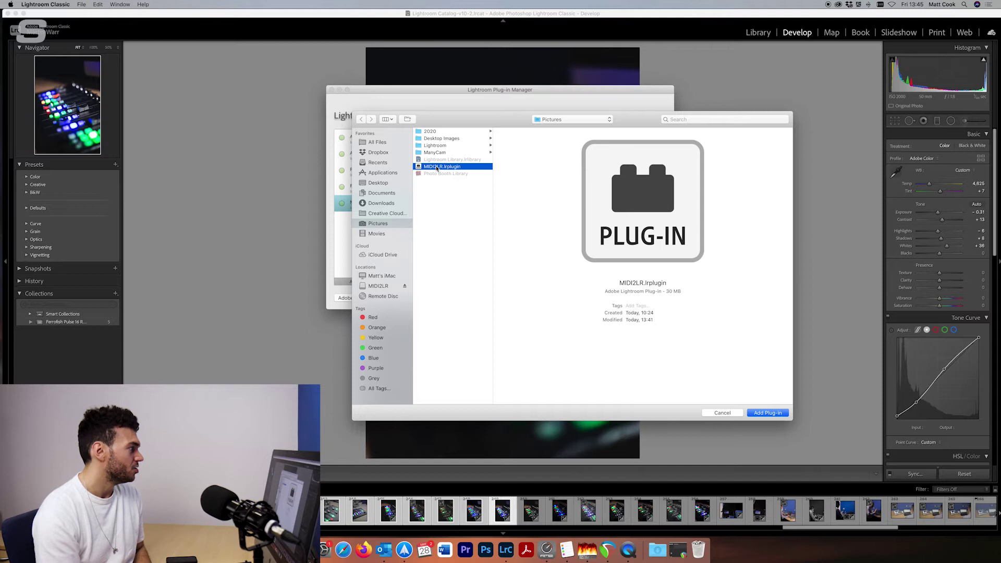
pyautogui.press('Return')
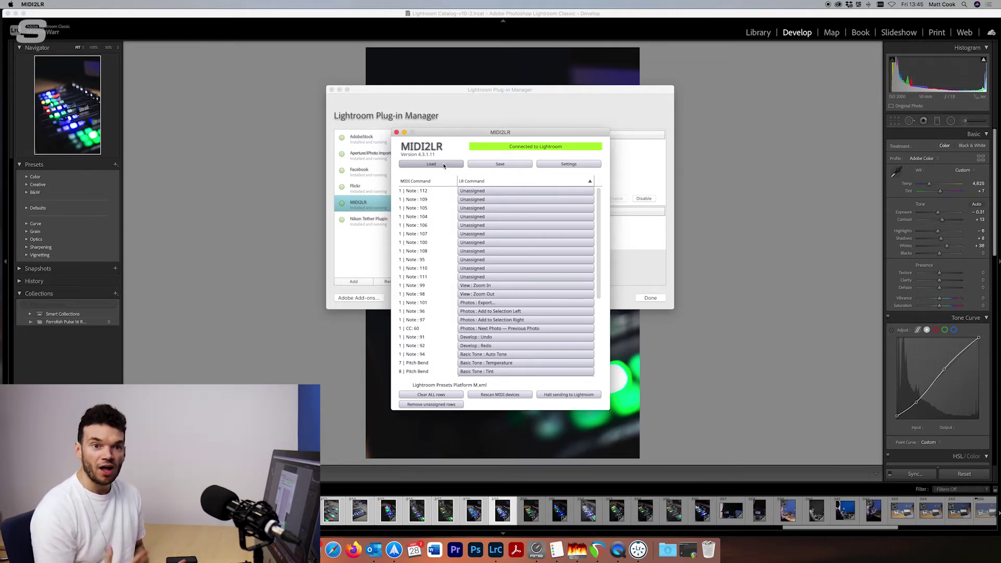
# Step: Bring the Plug-in Manager back to the front
pyautogui.click(333, 91)
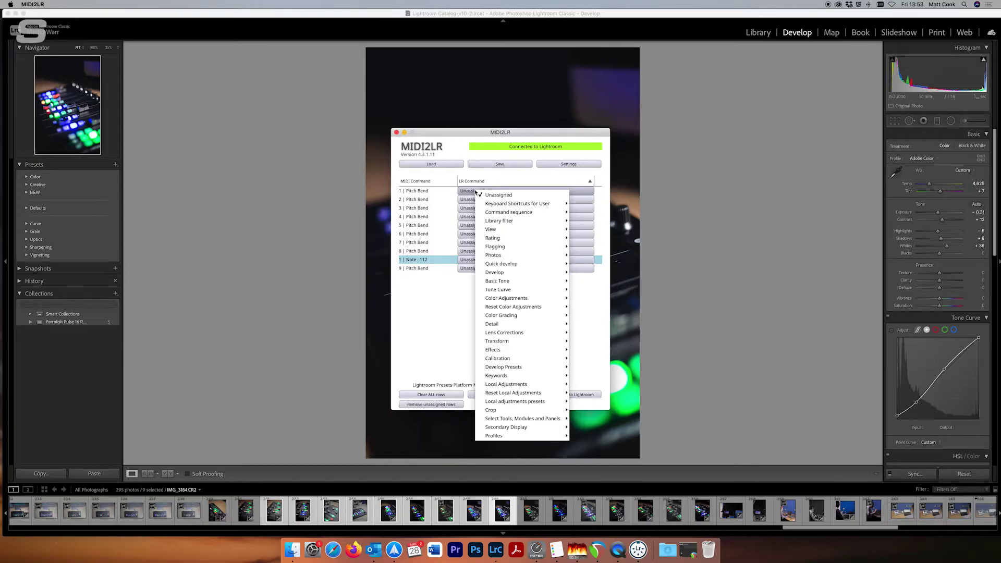
# Step: Map the first Pitch Bend fader to Basic Tone Contrast and return to Lightroom
pyautogui.moveTo(517, 282)
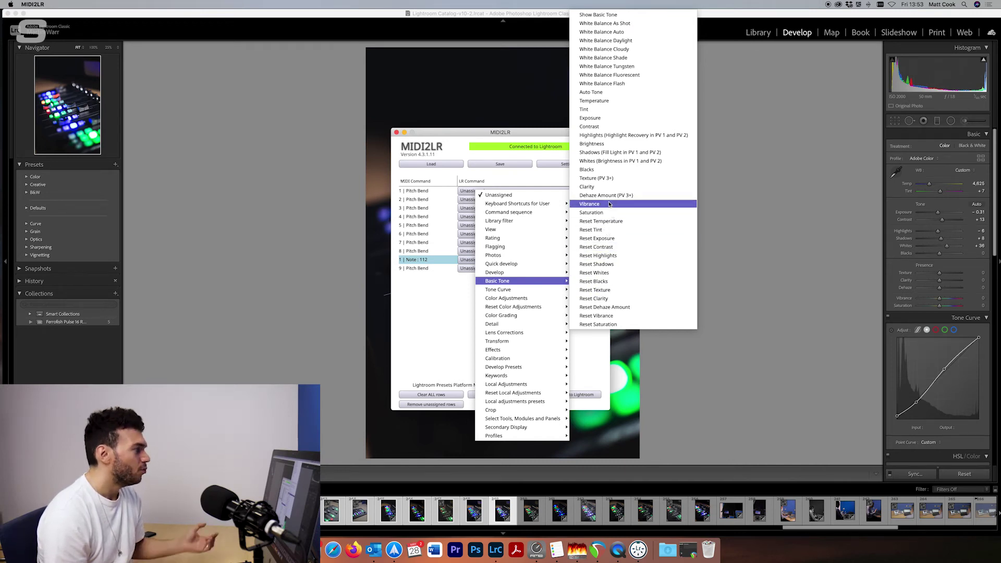
pyautogui.click(602, 127)
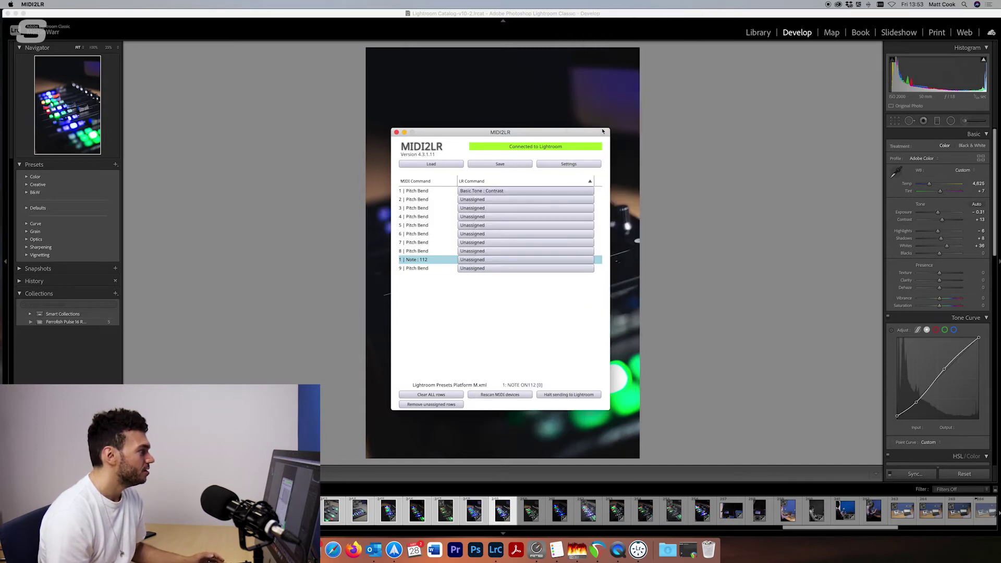
pyautogui.click(658, 129)
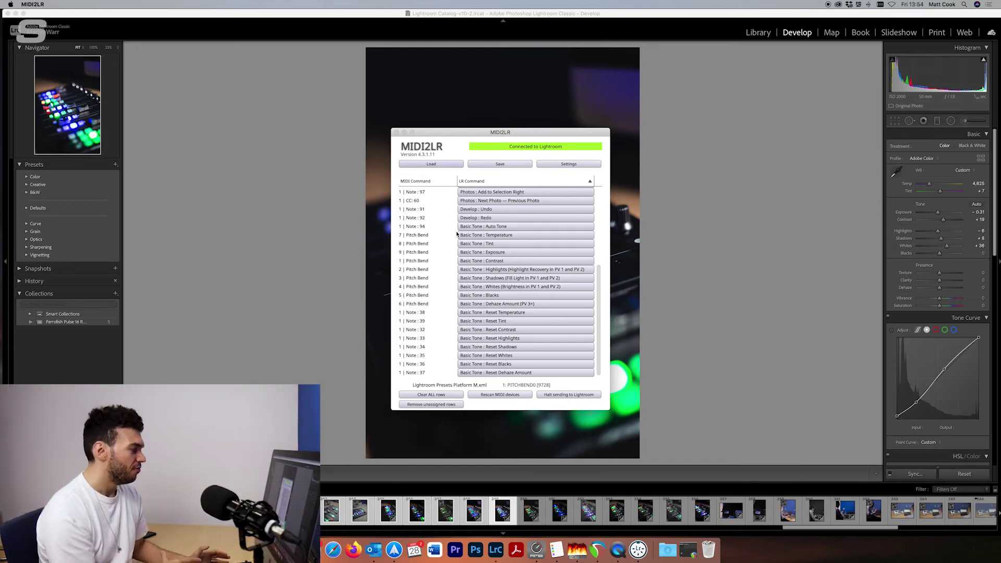
# Step: Move the MIDI2LR window to the top-right corner of the screen
pyautogui.moveTo(526, 134); pyautogui.dragTo(915, 29)
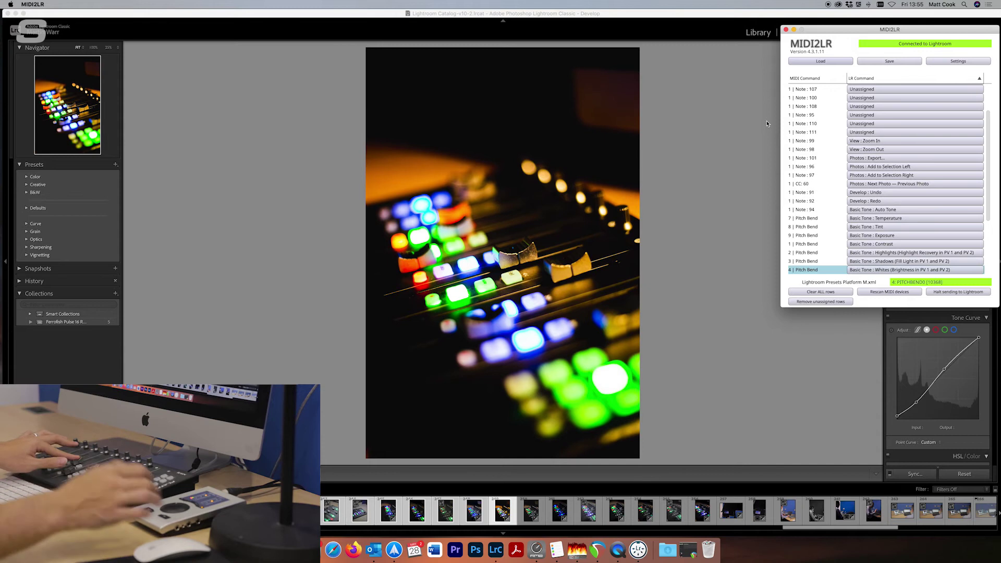
# Step: Bring the Lightroom window back in front of the MIDI2LR mapping window
pyautogui.click(709, 205)
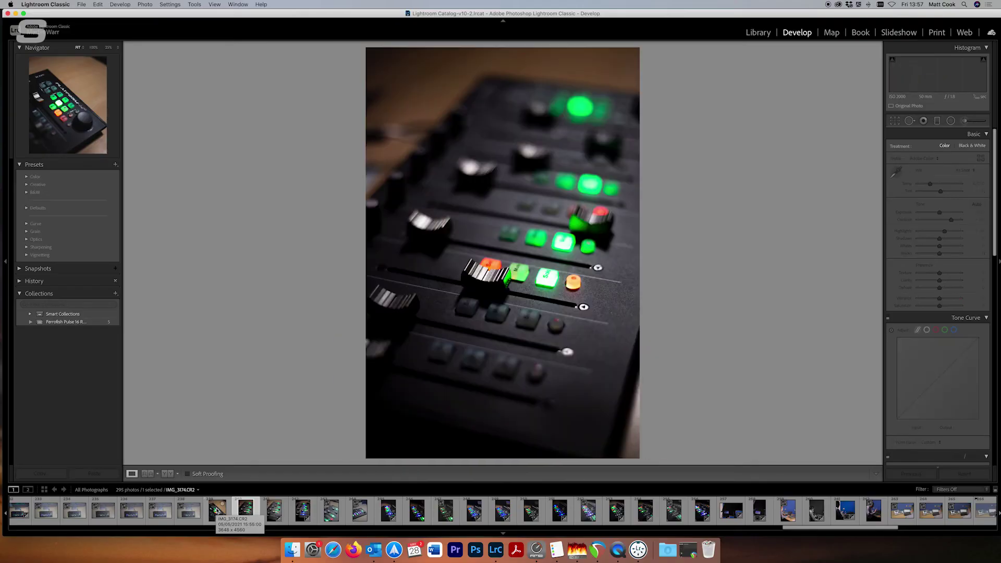
# Step: Advance six photos to reach the dark blue-and-green controller photo
pyautogui.press('Right')
pyautogui.press('Right')
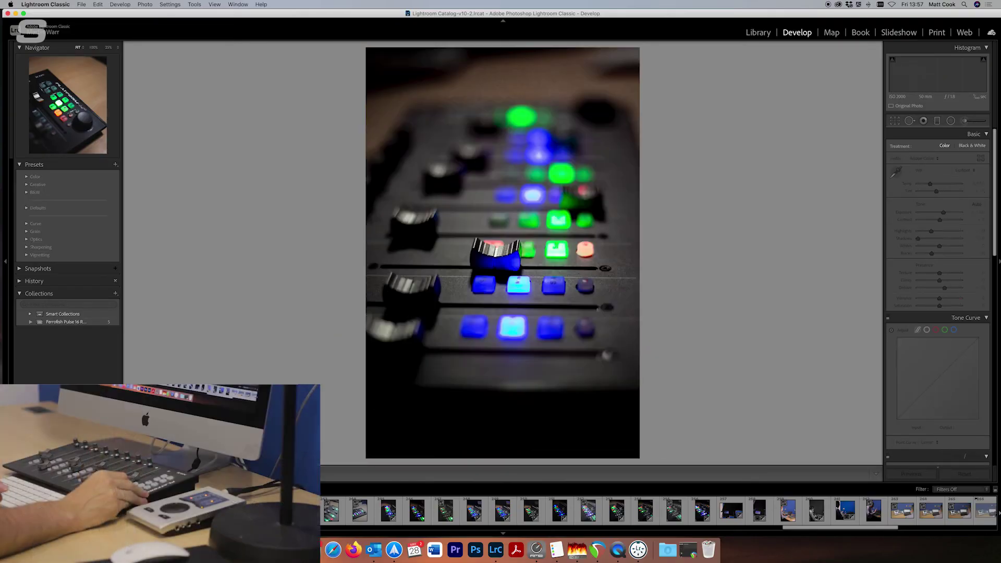
pyautogui.press('Right')
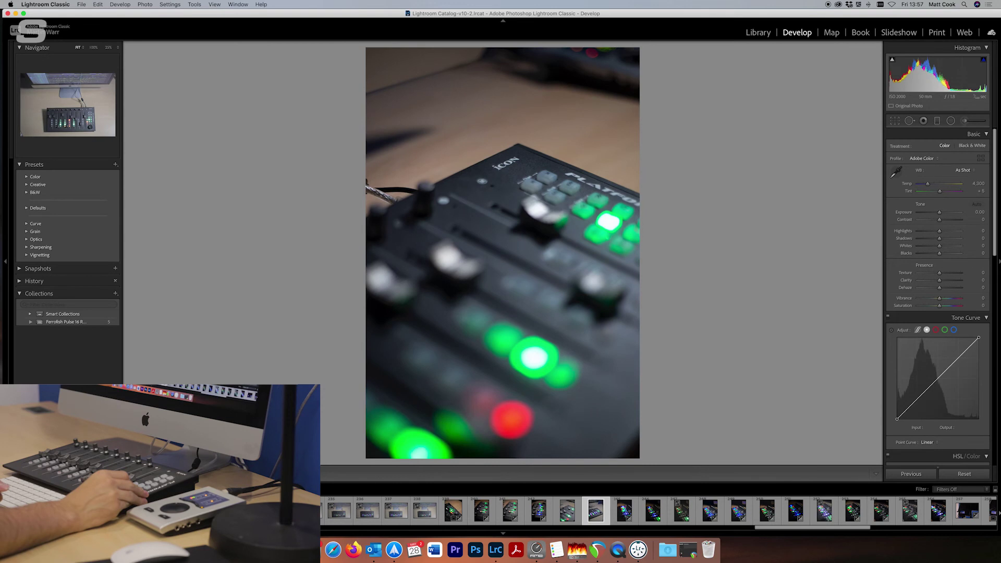
pyautogui.press('Right')
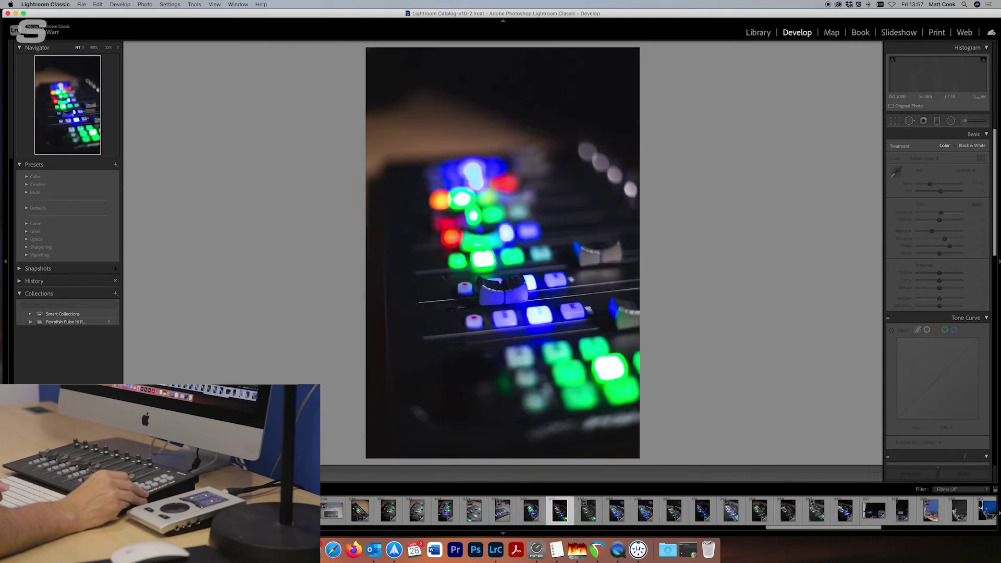
pyautogui.press('Right')
pyautogui.press('Right')
pyautogui.press('Right')
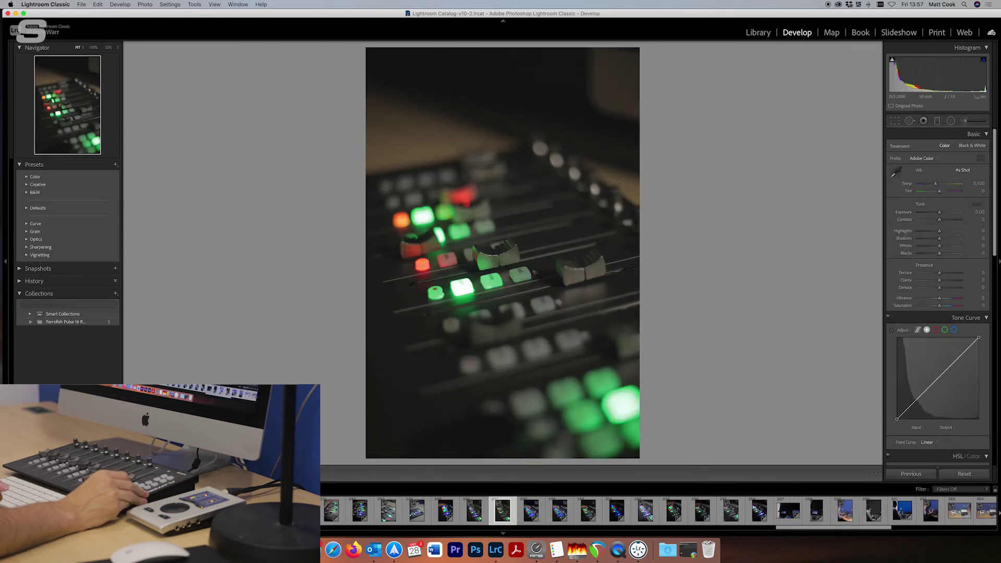
pyautogui.press('Right')
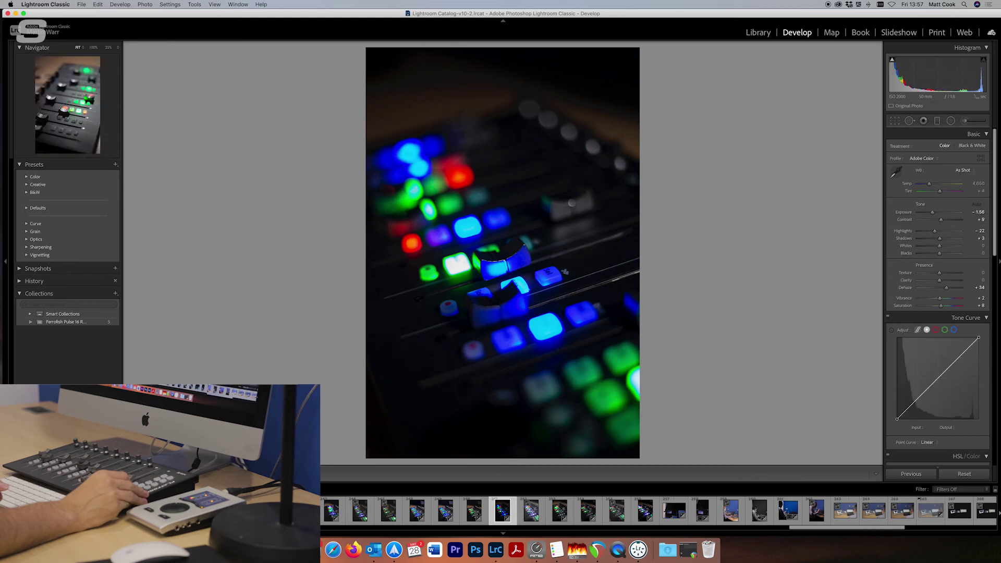
pyautogui.press('Right')
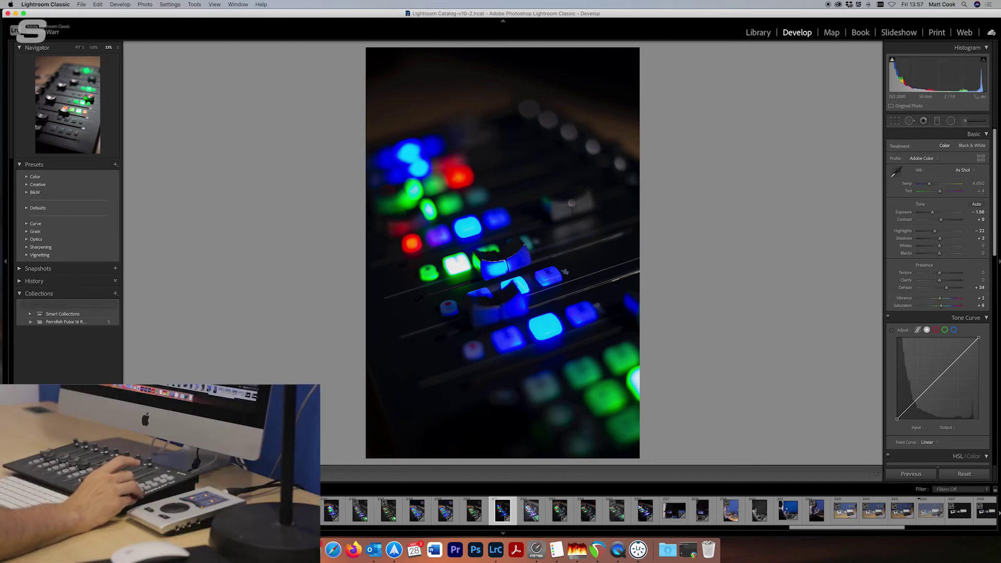
# Step: Zoom in to inspect the photo, zoom back out, then extend the selection to the following photos
pyautogui.press('super+equal')
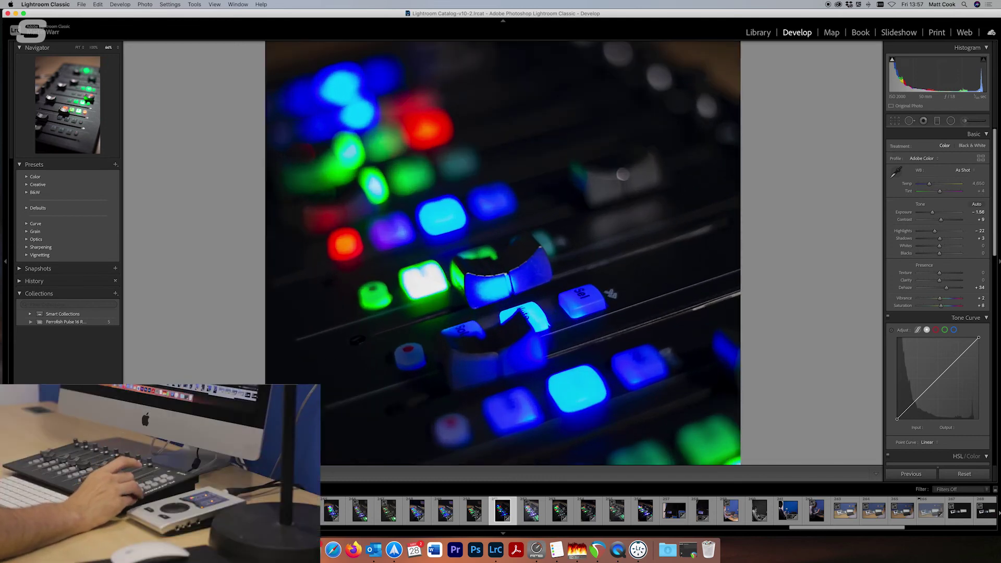
pyautogui.press('super+minus')
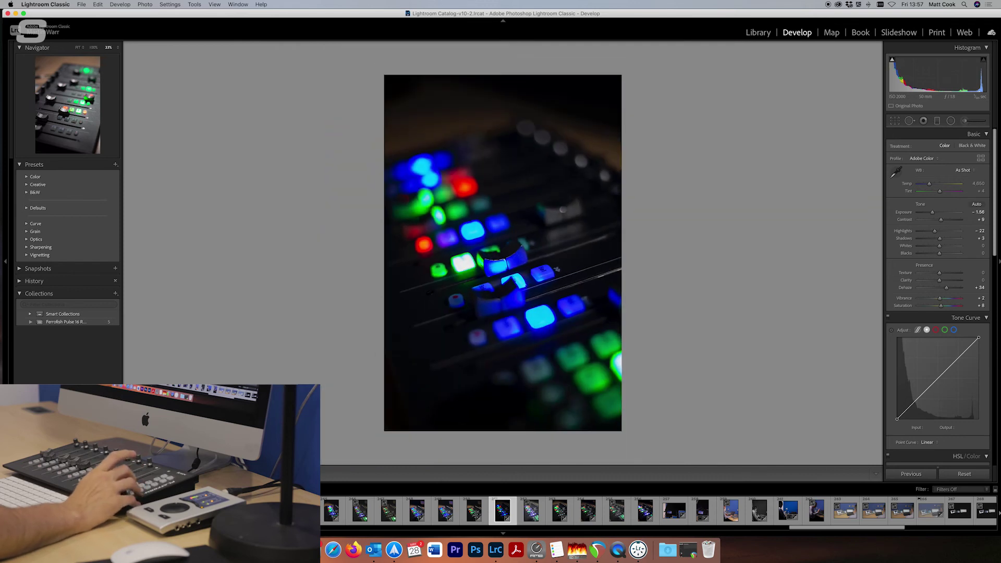
pyautogui.hotkey('shift', 'Right')
pyautogui.hotkey('shift', 'Right')
pyautogui.hotkey('shift', 'Right')
pyautogui.hotkey('shift', 'Right')
pyautogui.hotkey('shift', 'Right')
pyautogui.hotkey('shift', 'Right')
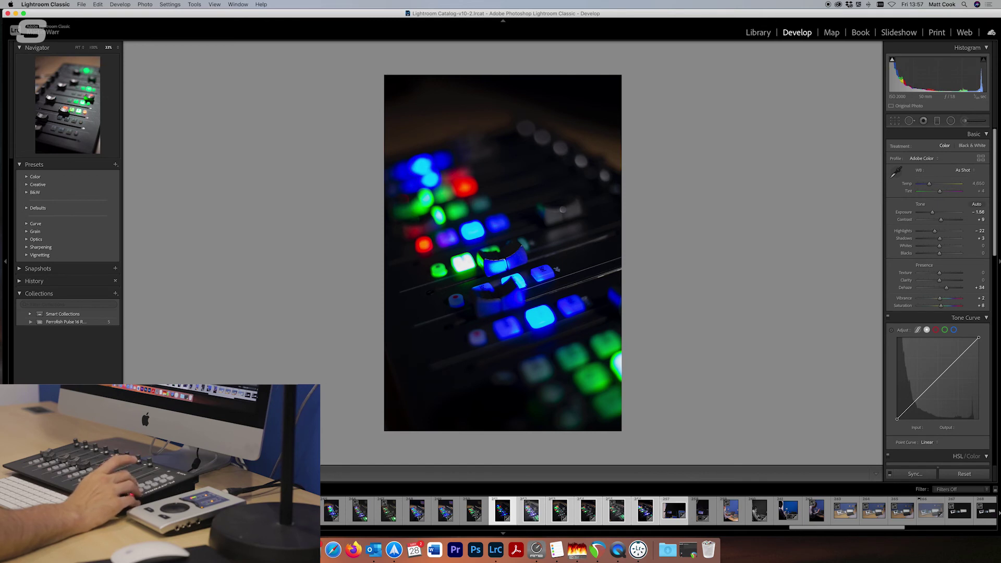
pyautogui.hotkey('shift', 'Right')
pyautogui.hotkey('shift', 'Right')
pyautogui.hotkey('shift', 'Right')
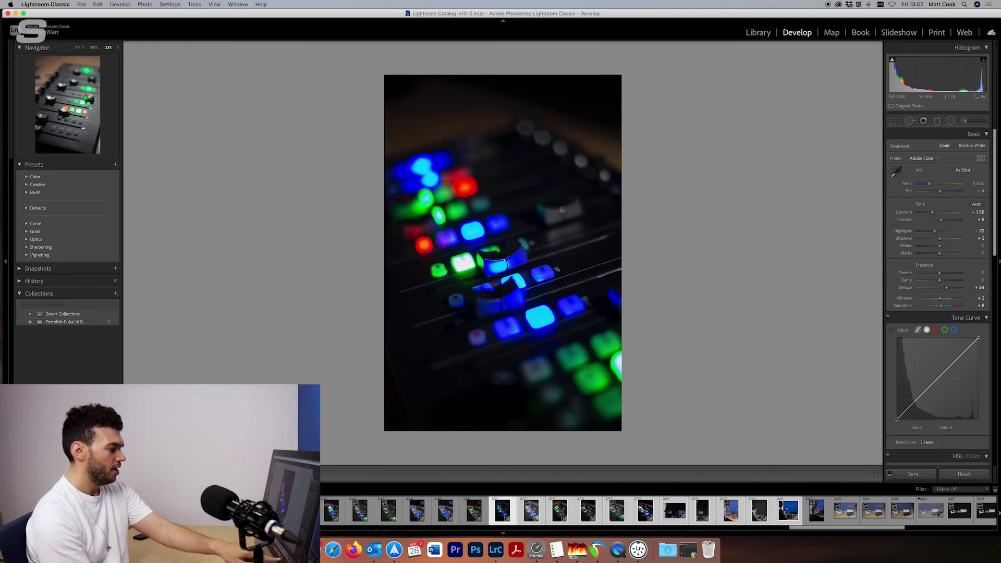
# Step: Add two more photos to the selection and bring up Export for the selected photos
pyautogui.hotkey('shift', 'Right')
pyautogui.hotkey('shift', 'Right')
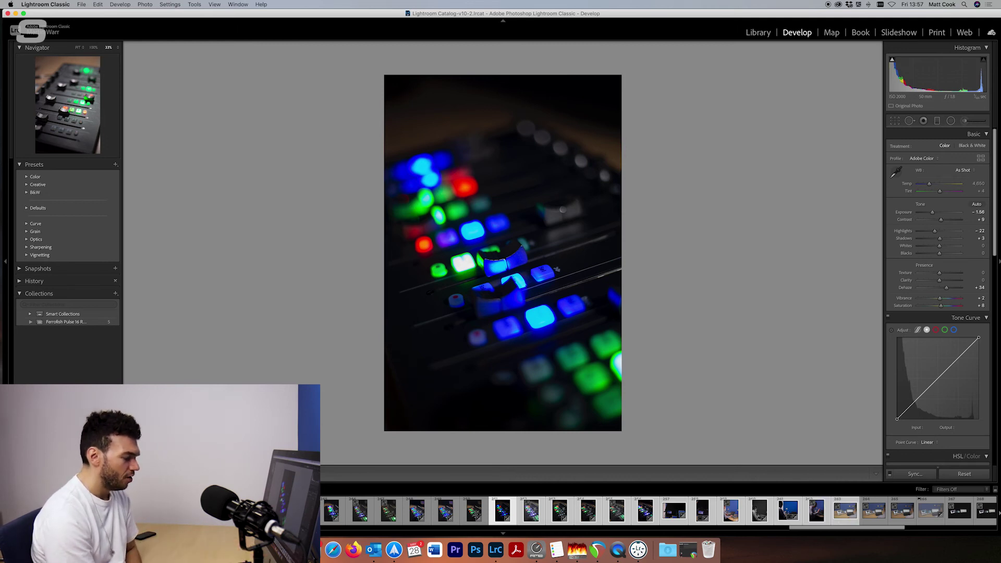
pyautogui.hotkey('shift', 'Right')
pyautogui.hotkey('shift', 'Right')
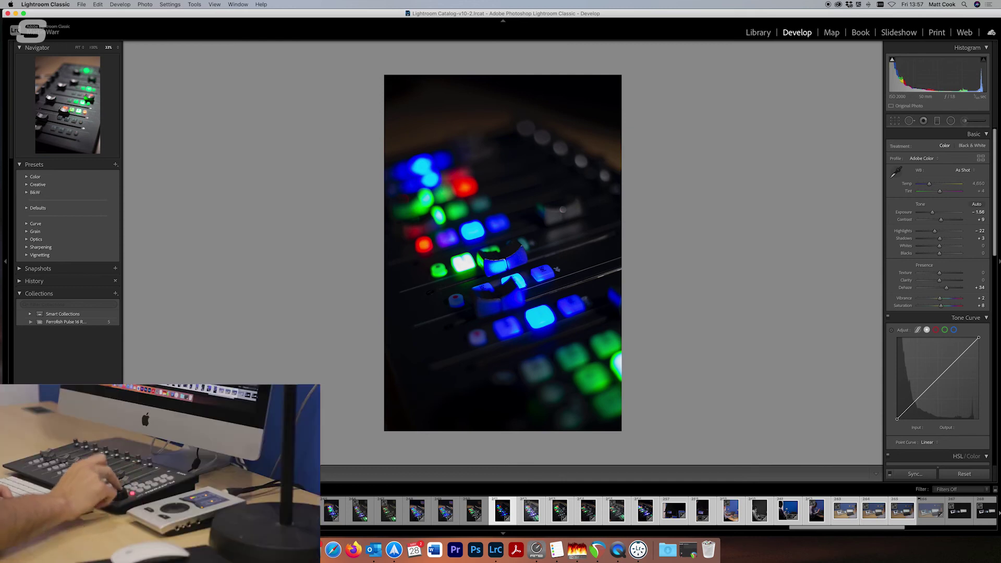
pyautogui.press('super+shift+e')
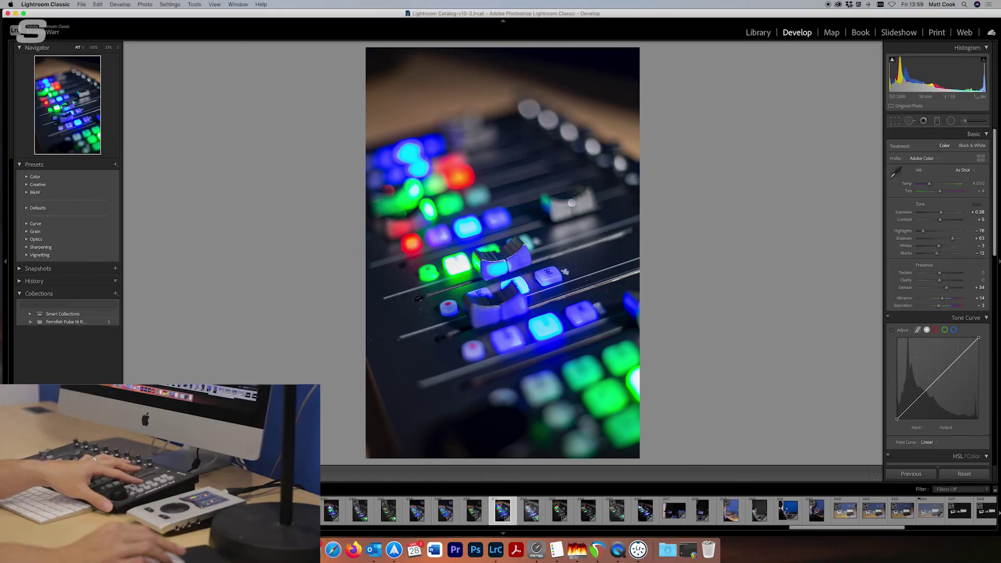
# Step: Move to the next photo, a controller on a desk, and apply Auto Tone
pyautogui.press('Right')
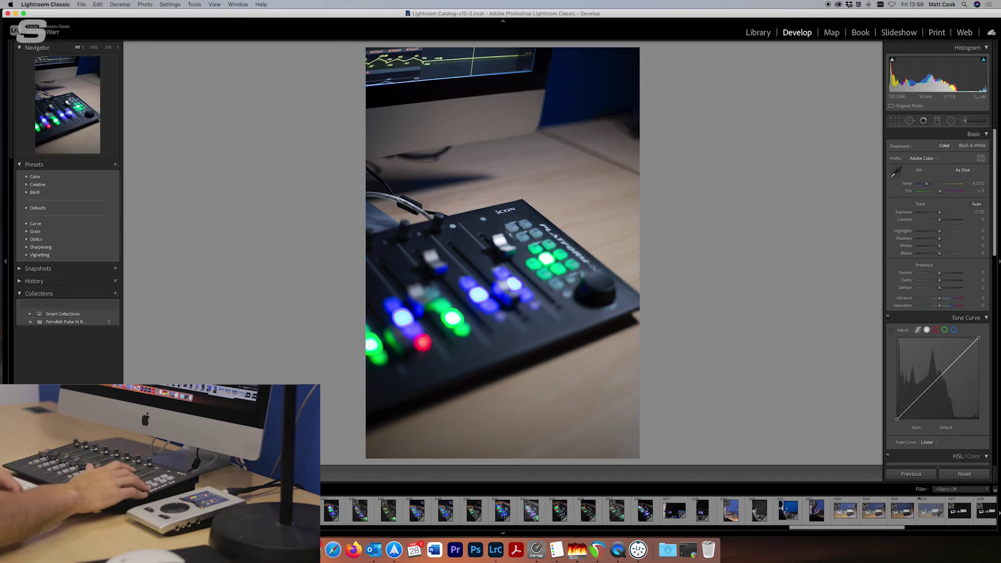
pyautogui.press('super+u')
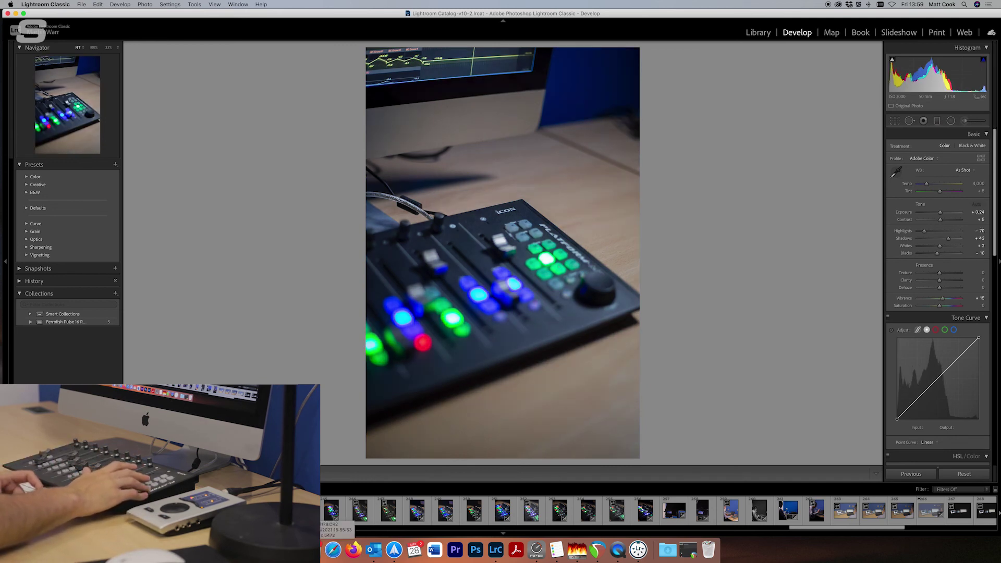